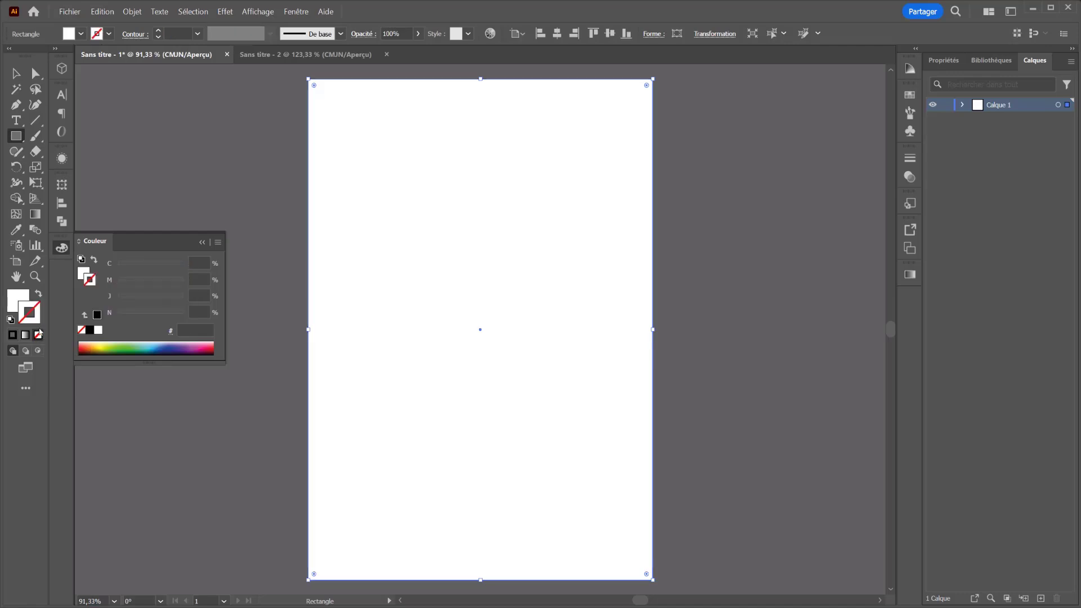
Step: Fill the artboard-sized background rectangle with cyan blue, C 90, M 0, J 0, N 0 (#00A7E7)
left_click(18, 295)
left_click(157, 344)
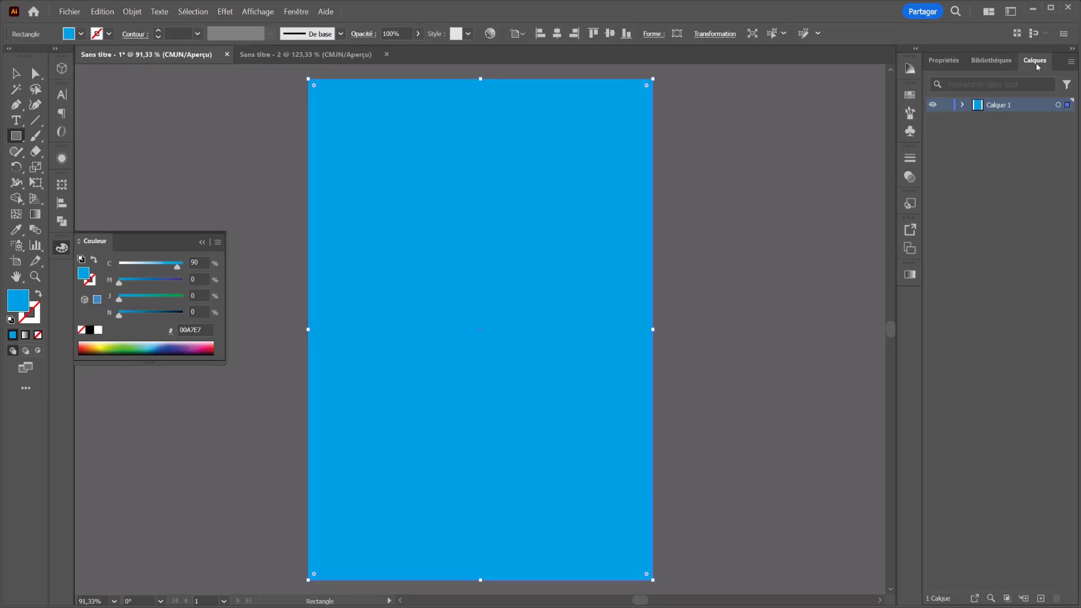
Step: Lock the background layer Calque 1 and add a new layer above it
left_click(297, 13)
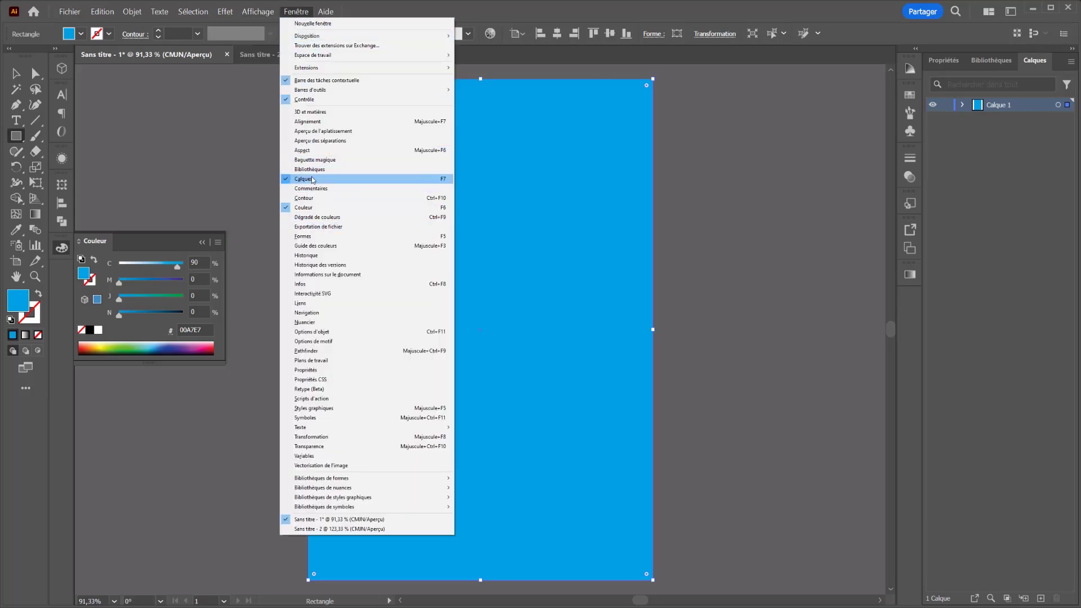
left_click(958, 108)
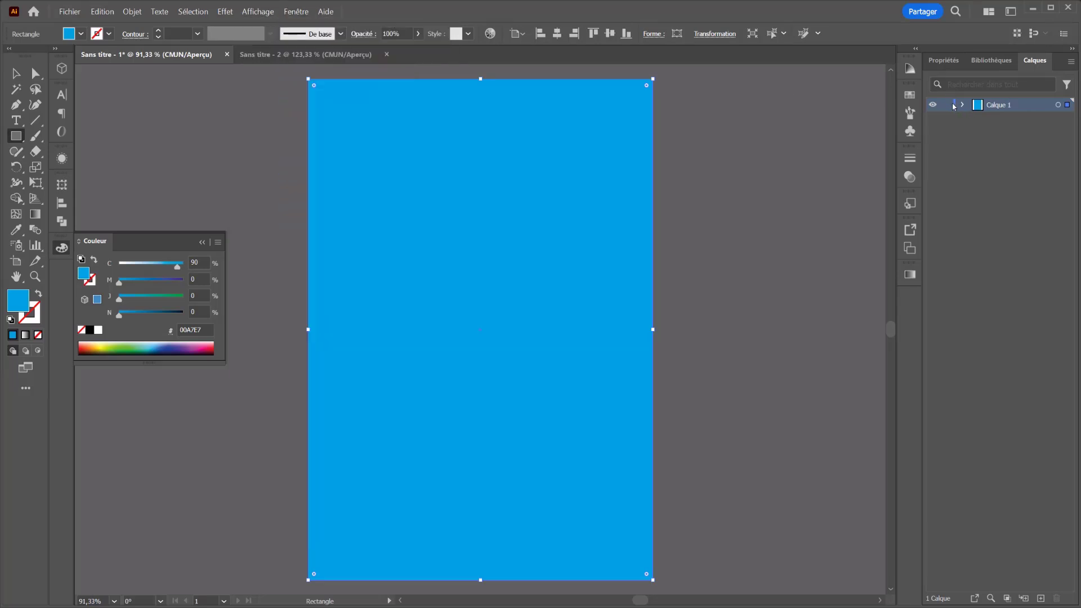
left_click(946, 105)
left_click(1041, 599)
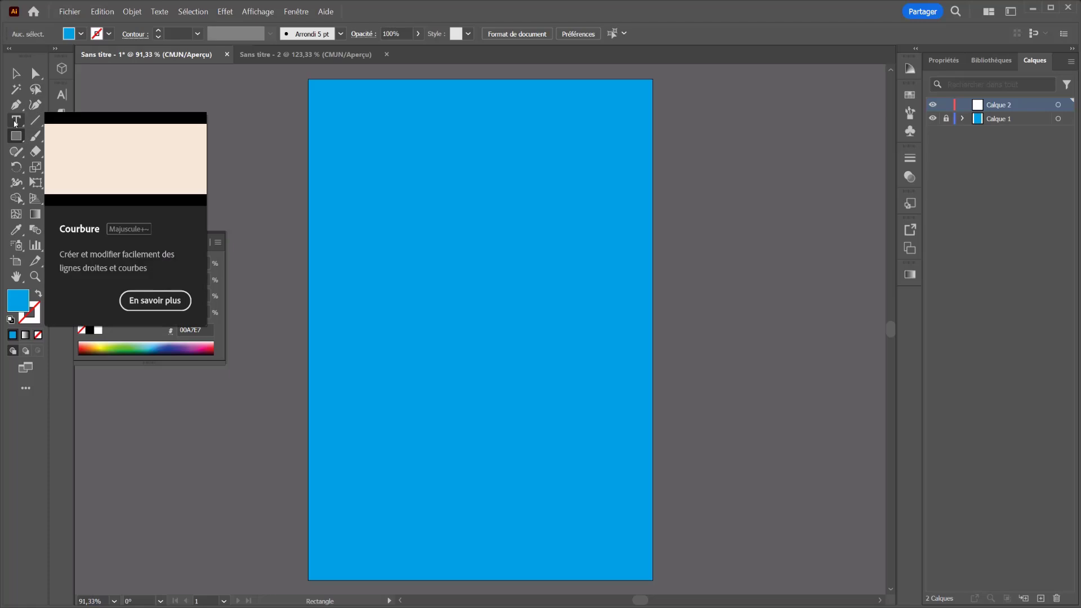
Step: Create a point text on Calque 2 reading OK on the first line and KO on the second
key("t")
left_click(382, 212)
key("BackSpace")
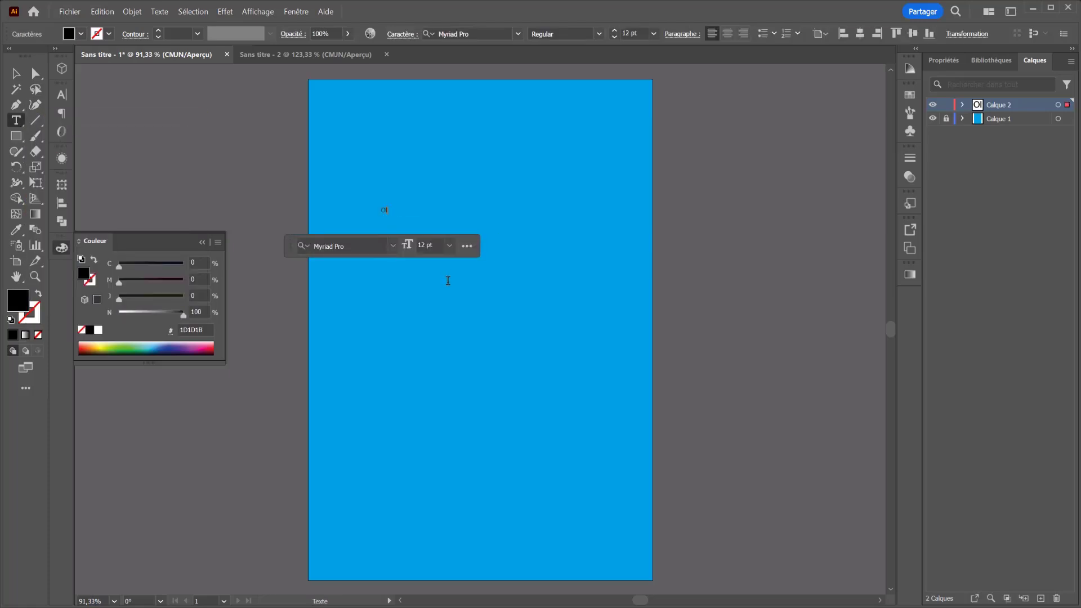
type("OJ")
key("Return")
type("K")
key("Return")
Step: Enlarge the OK KO text to about 324 pt and position it roughly centred on the blue background
left_click(15, 73)
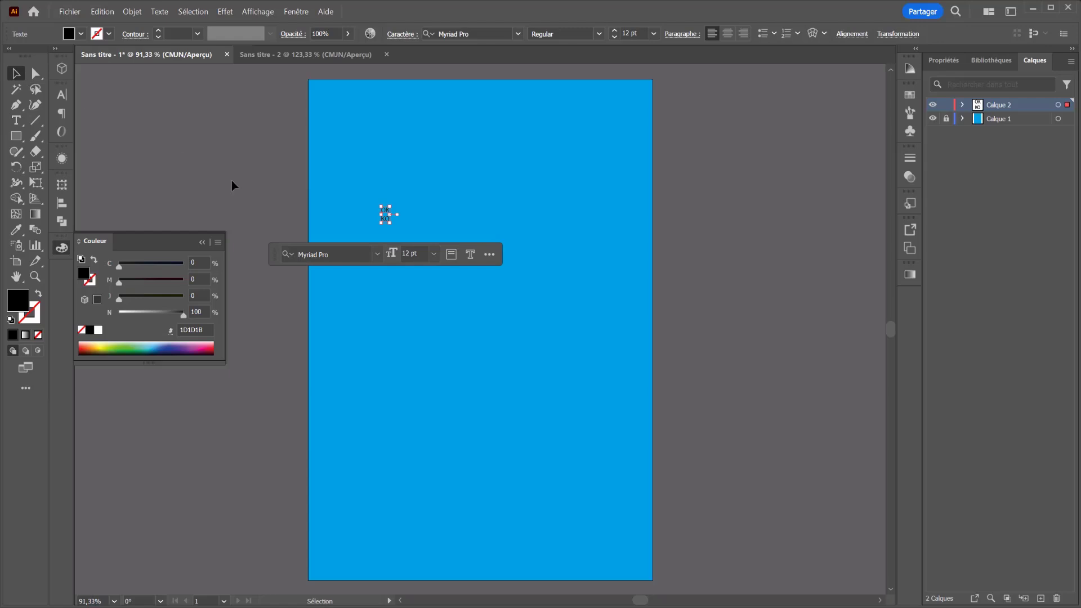
left_click_drag(390, 223, 614, 585)
left_click_drag(526, 275, 513, 212)
scroll(528, 203, "up", 4)
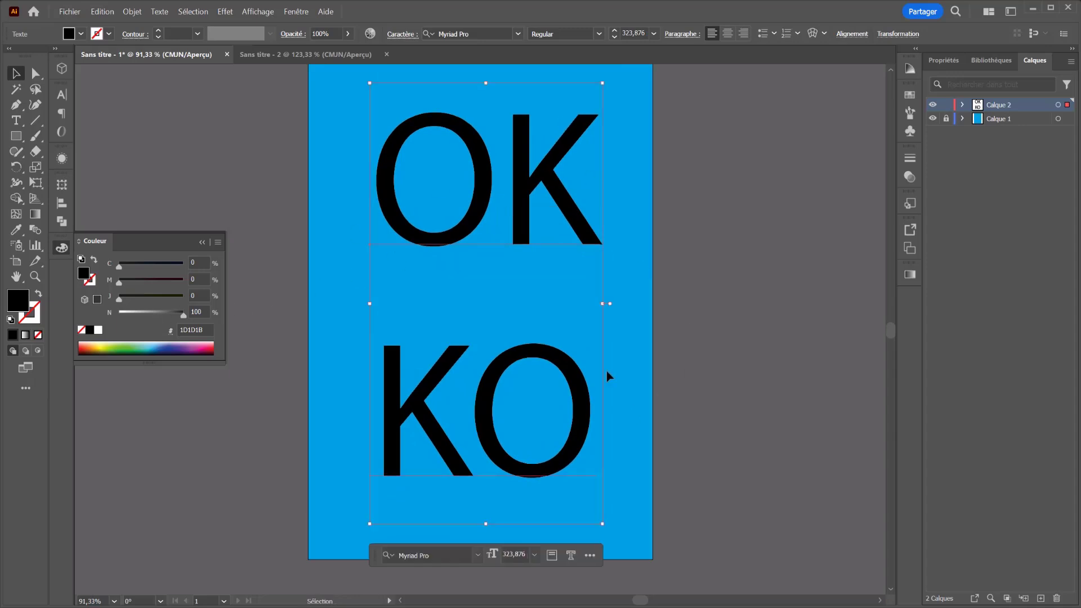
left_click_drag(554, 220, 546, 217)
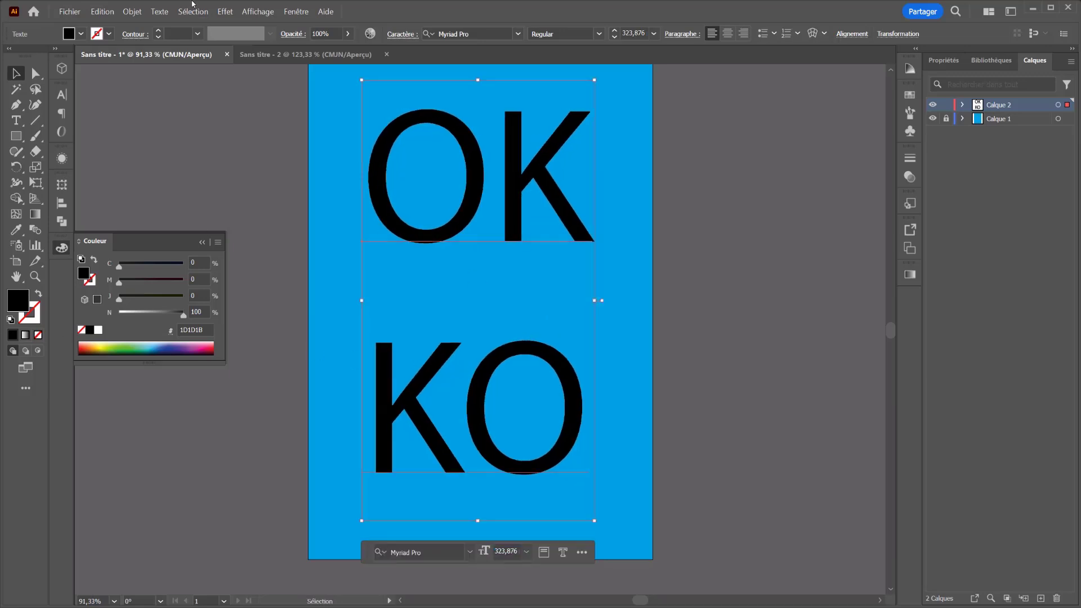
Step: Change the text's font style to Myriad Pro Black and re-centre it on the artboard
left_click(600, 33)
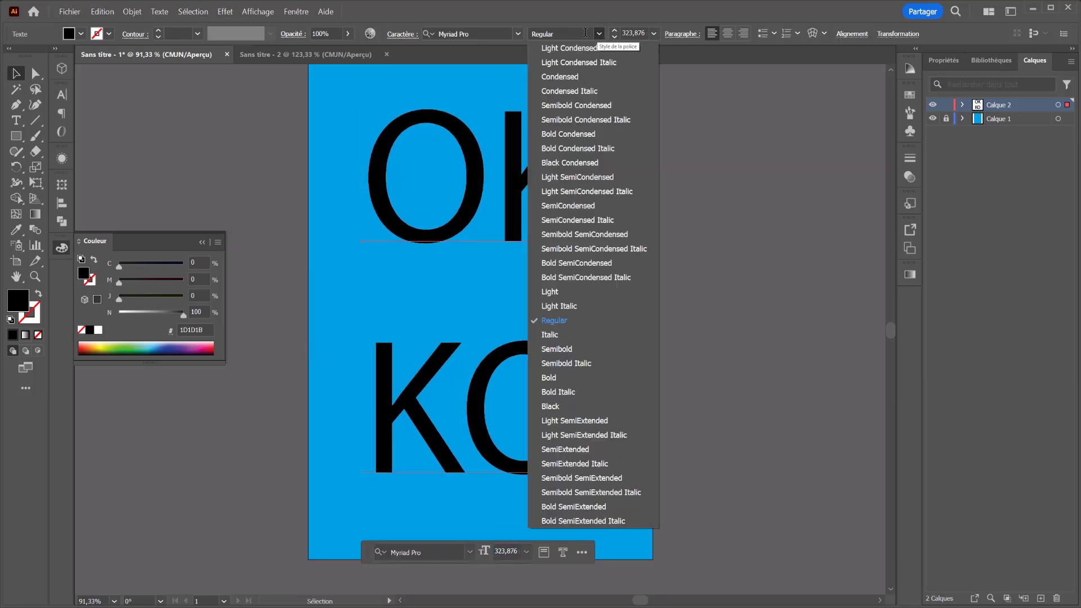
left_click(550, 407)
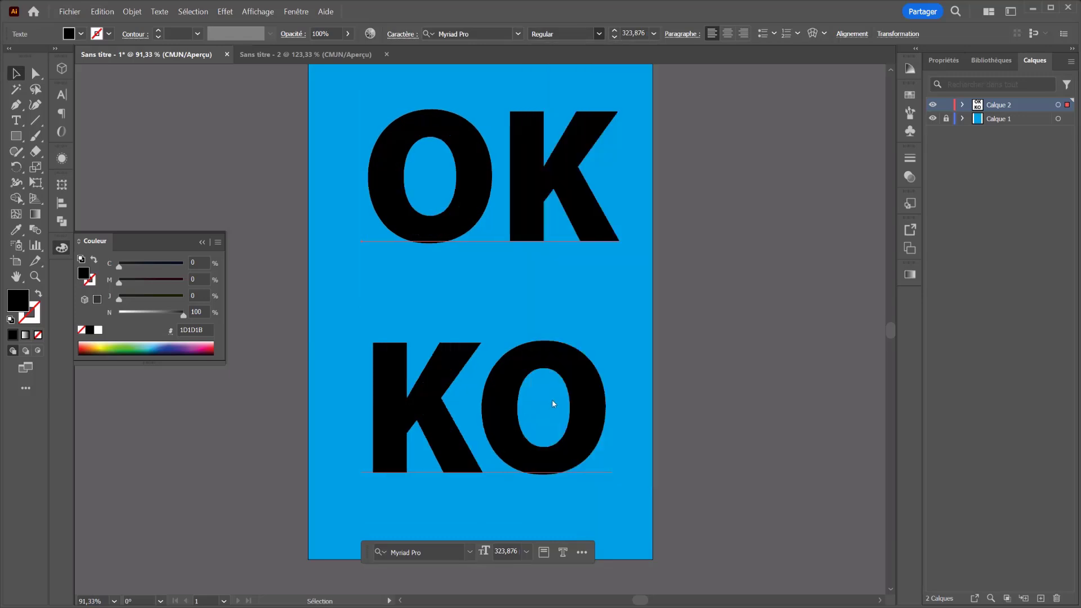
left_click_drag(519, 209, 512, 217)
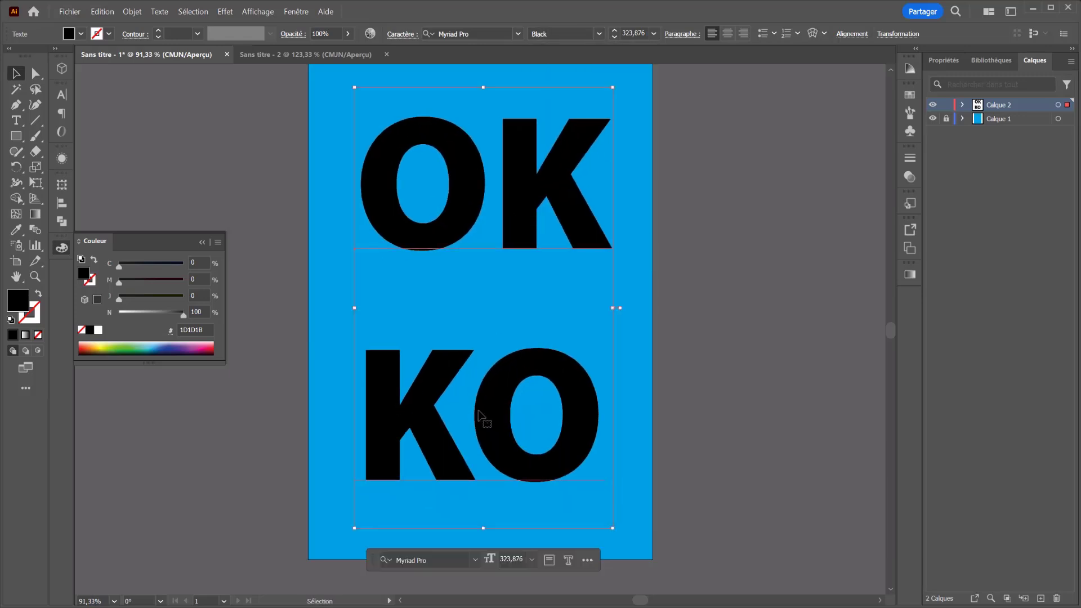
Step: Convert the OK KO text to vector outlines
right_click(493, 265)
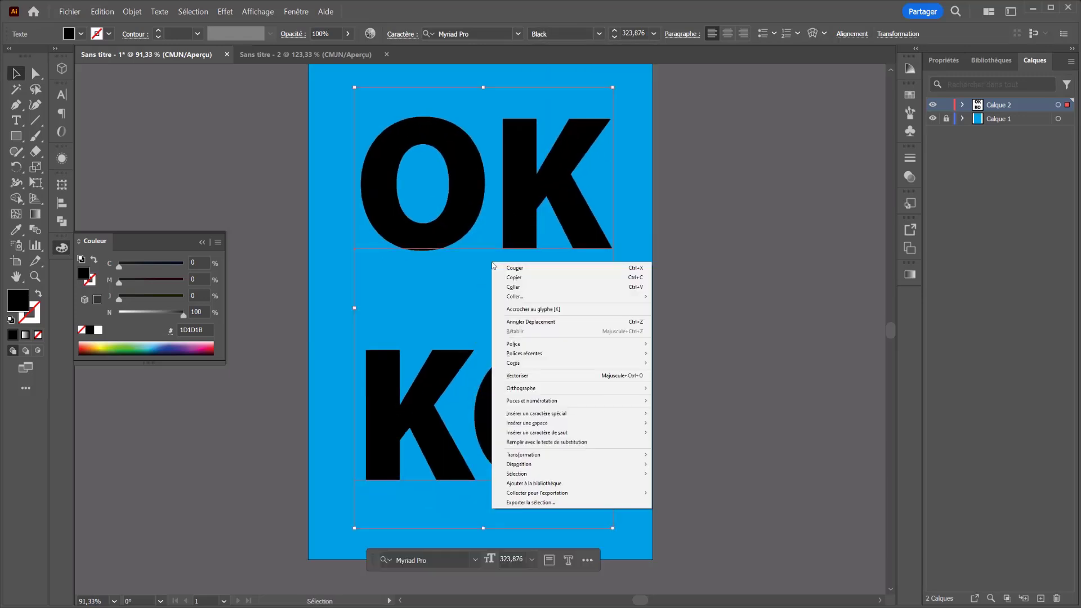
left_click(514, 376)
key("a")
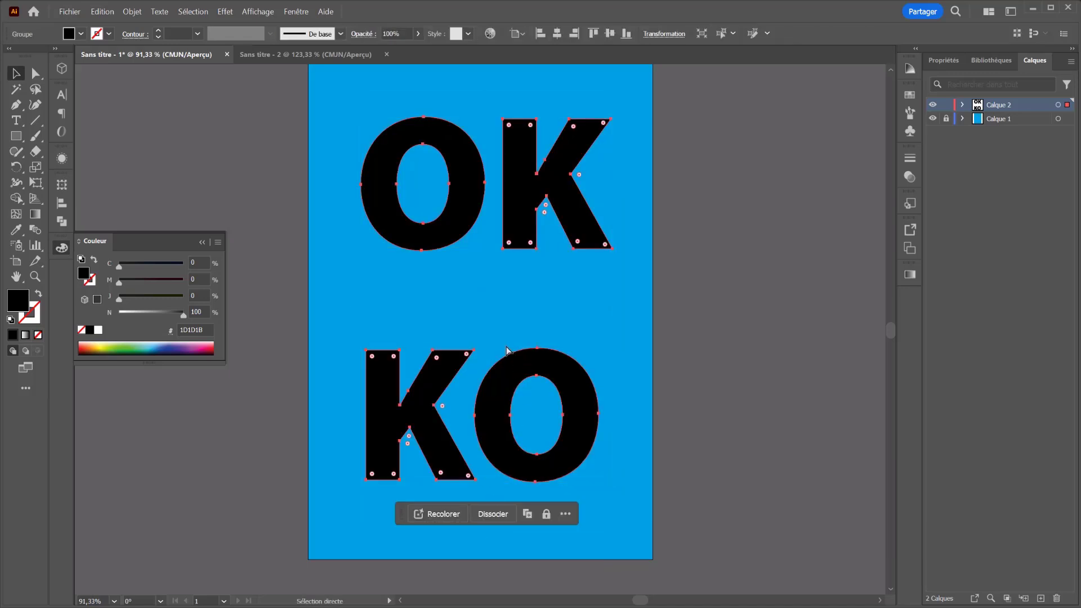
key("v")
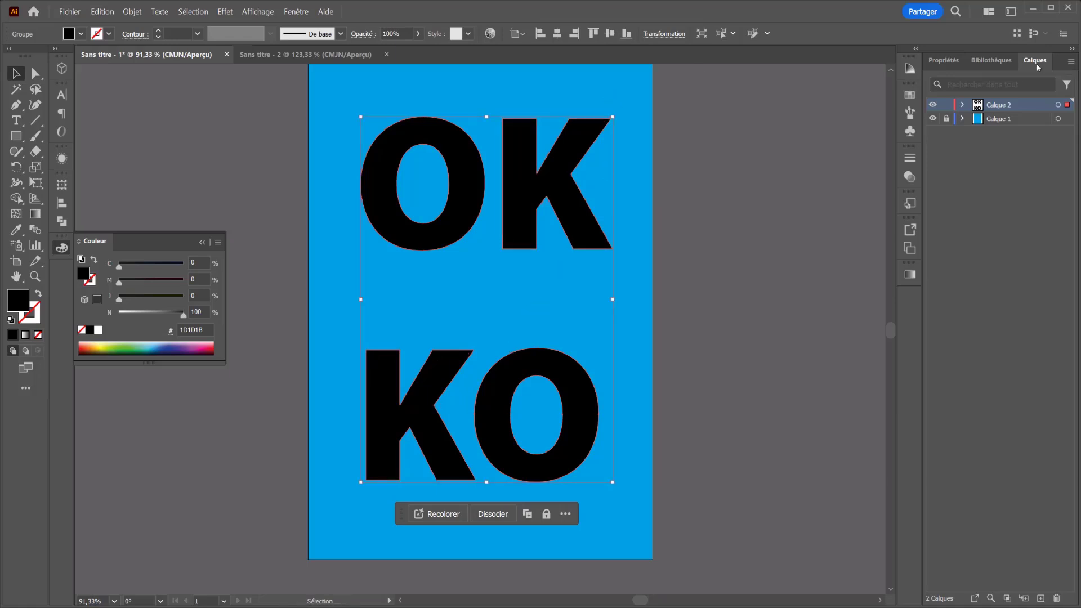
Step: Paste a copy of the outlined letters in front and shrink it about its centre to fit between the large words
left_click(964, 105)
left_click(977, 118)
key("ctrl+c")
key("ctrl+f")
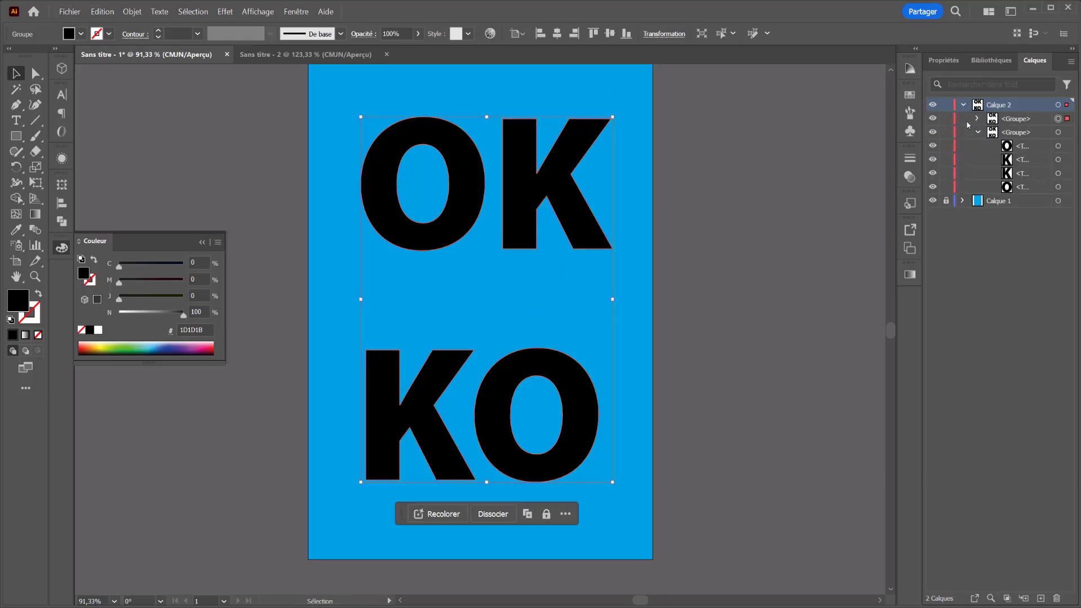
left_click_drag(616, 115, 530, 282)
left_click(651, 290)
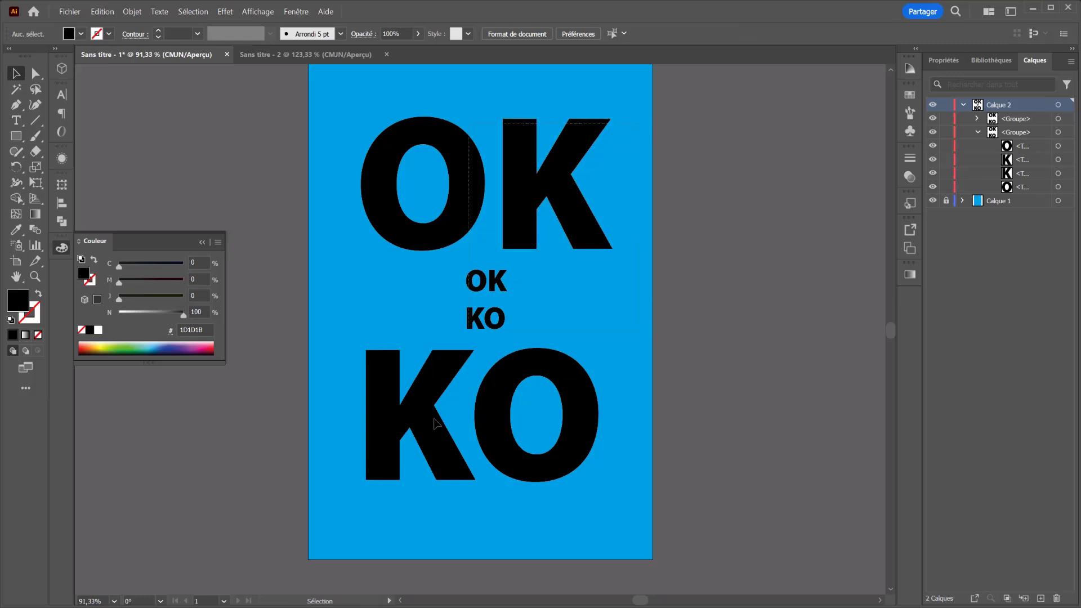
Step: Fill both the large and small letter groups with white, setting N to 0
key("ctrl+a")
left_click(121, 317)
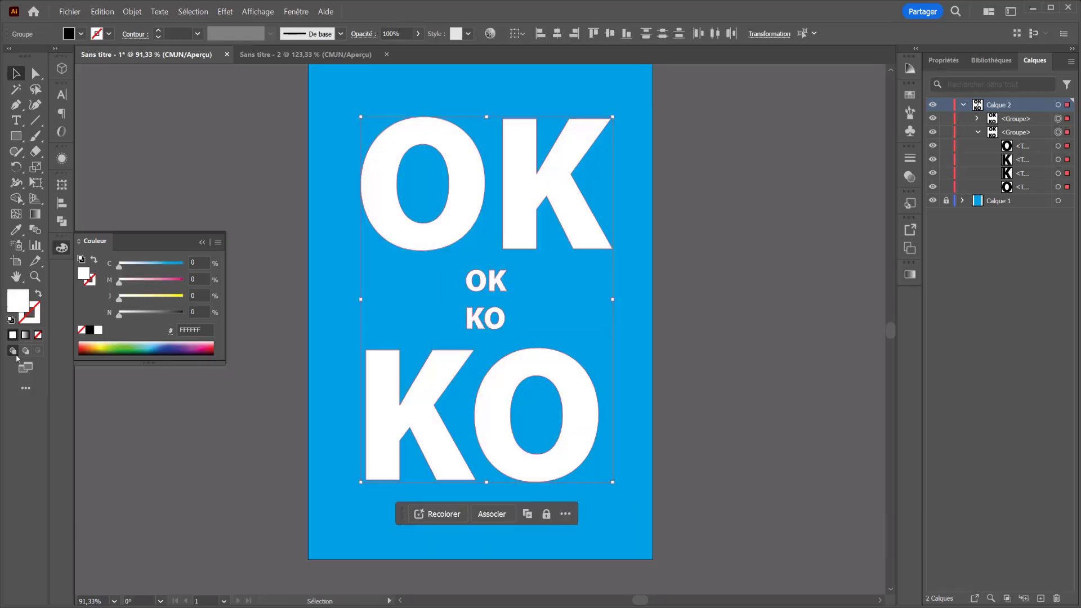
left_click(331, 251)
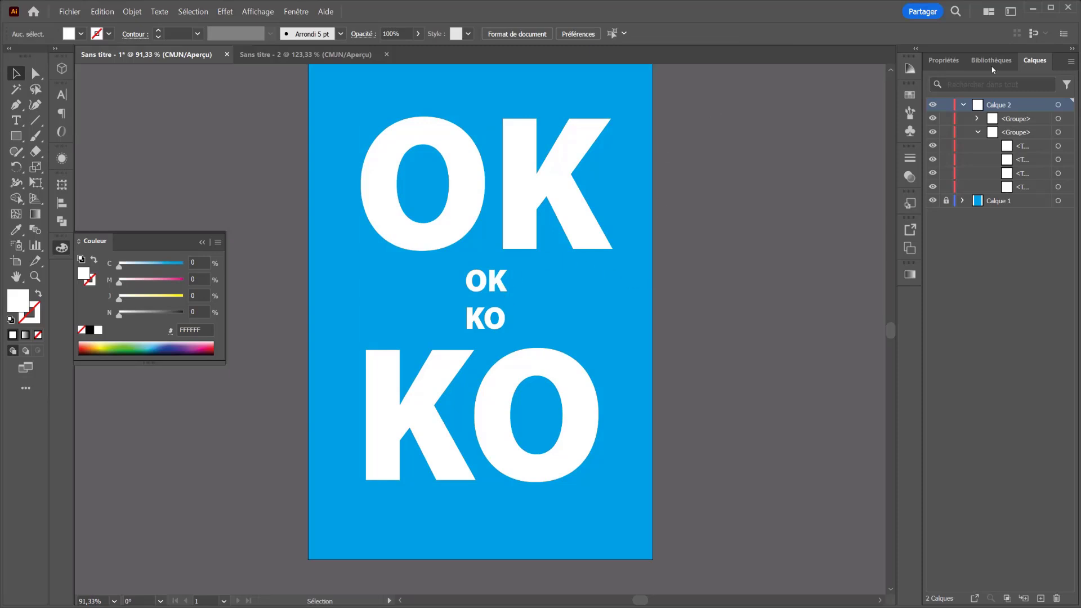
Step: Create a shape blend (Dégradé de formes) between the large and small letter groups
left_click(979, 132)
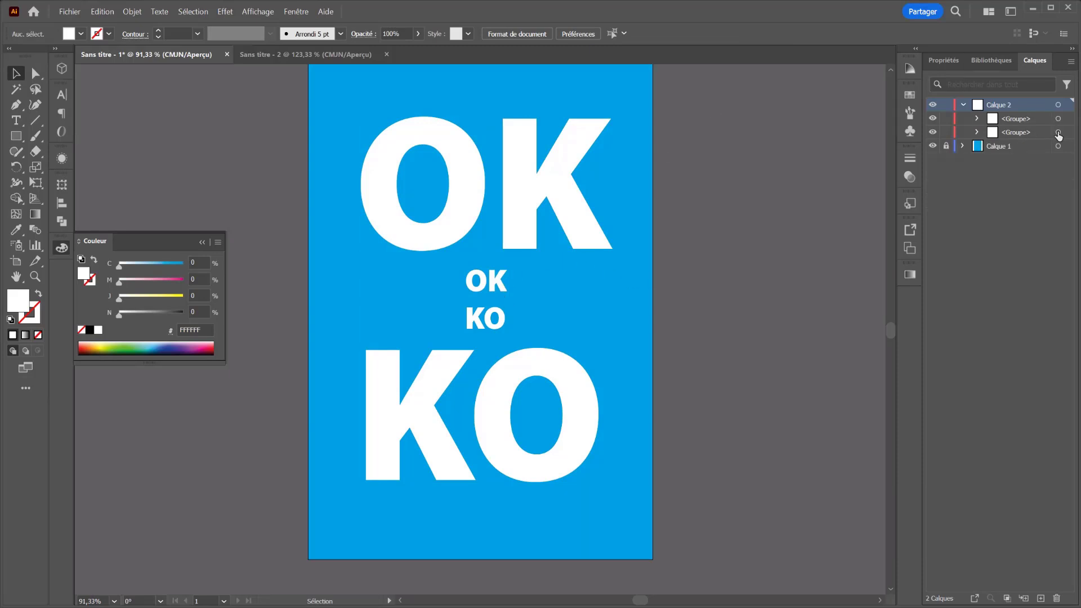
key("ctrl+a")
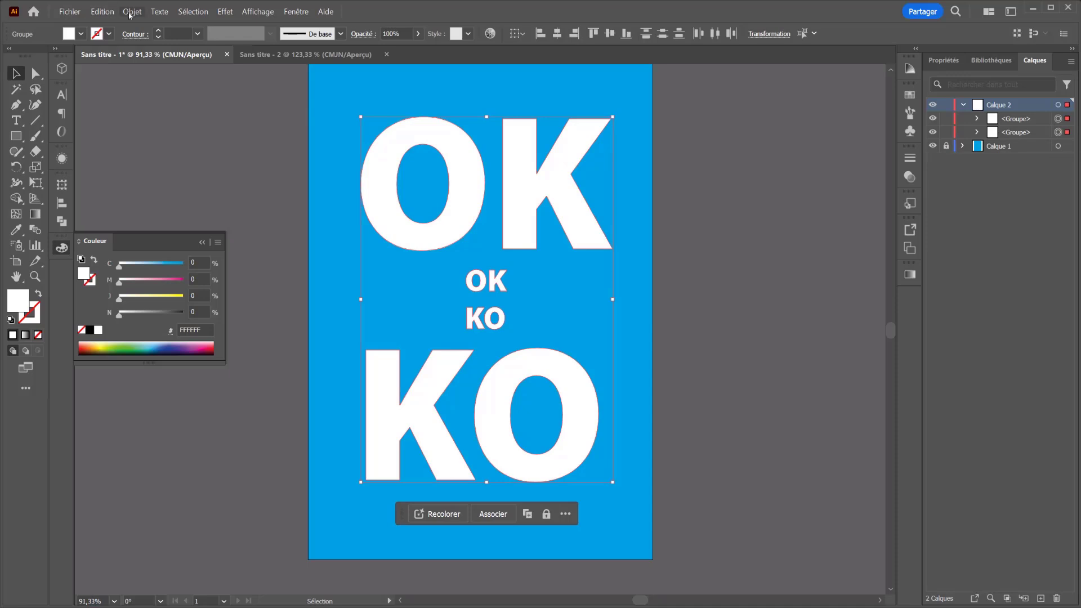
left_click(130, 12)
mouse_move(189, 280)
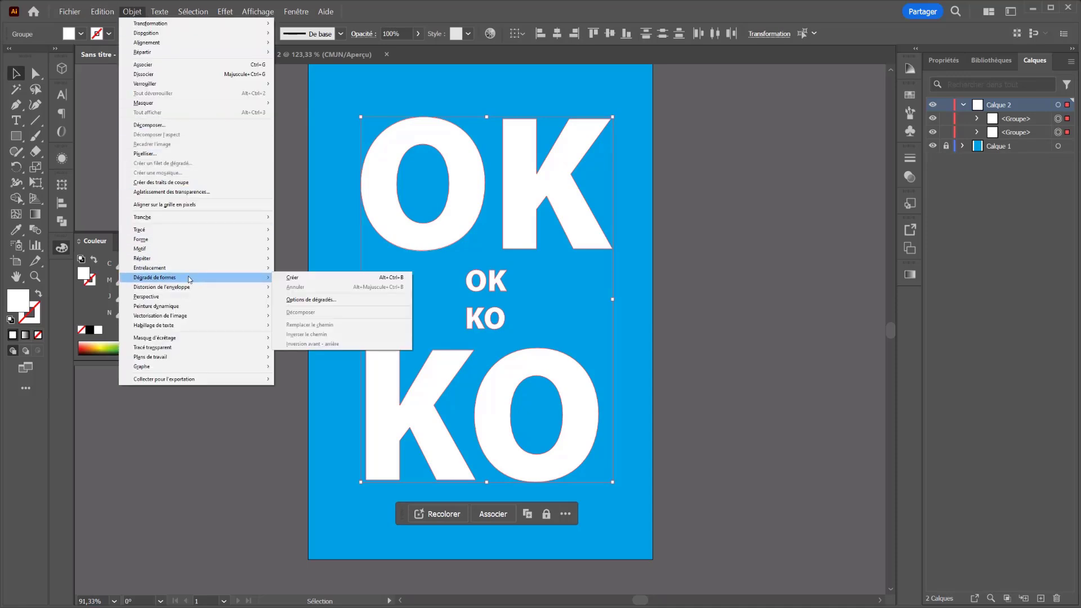
left_click(322, 281)
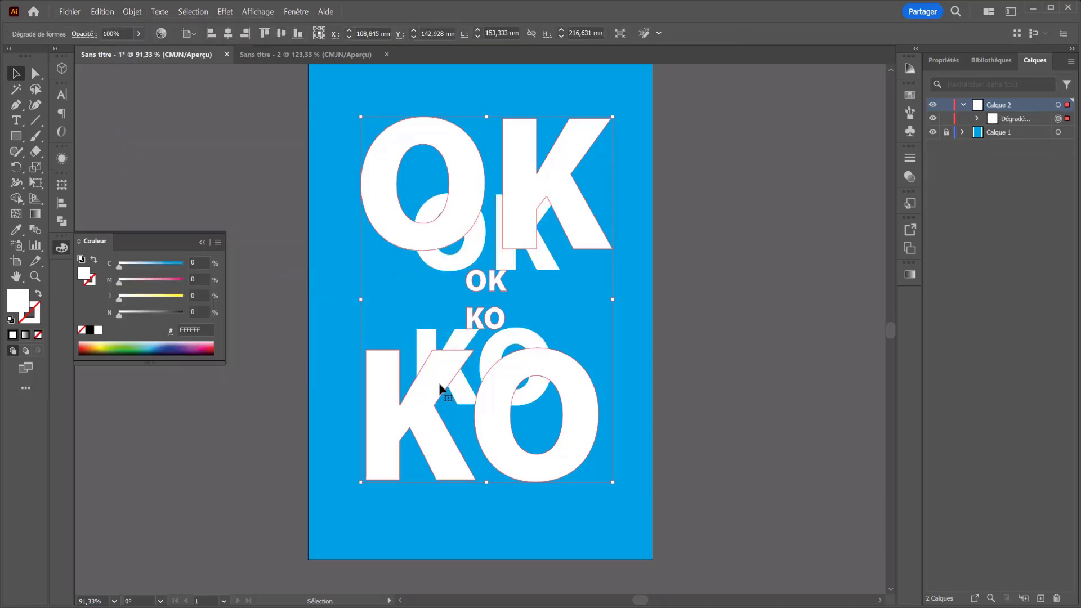
left_click(802, 284)
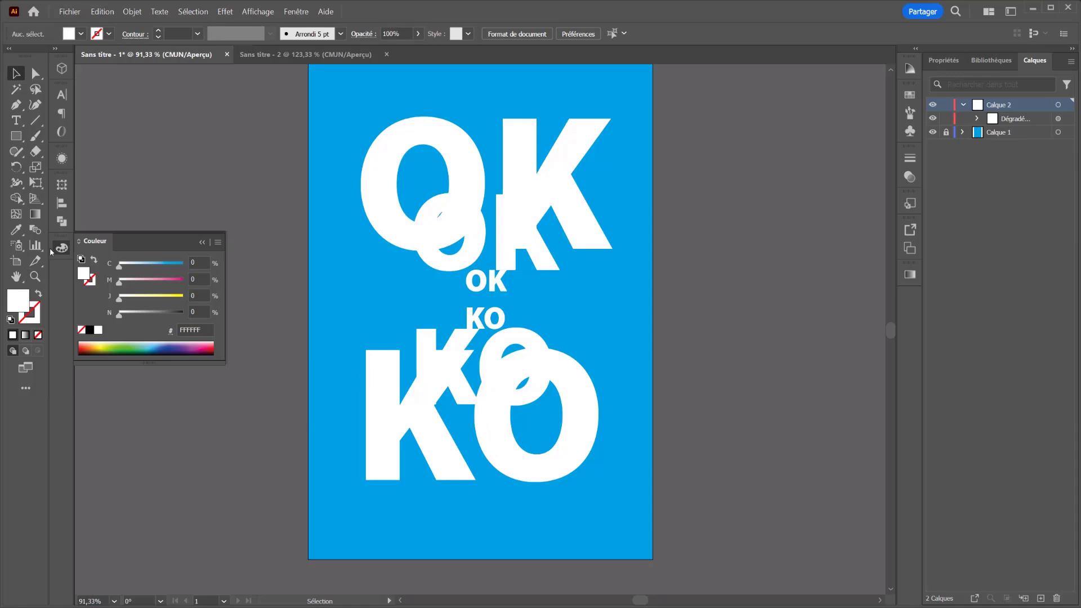
Step: Set the default blend spacing to 250 steps (Etapes) with no object selected
double_click(34, 230)
left_click_drag(404, 259, 703, 202)
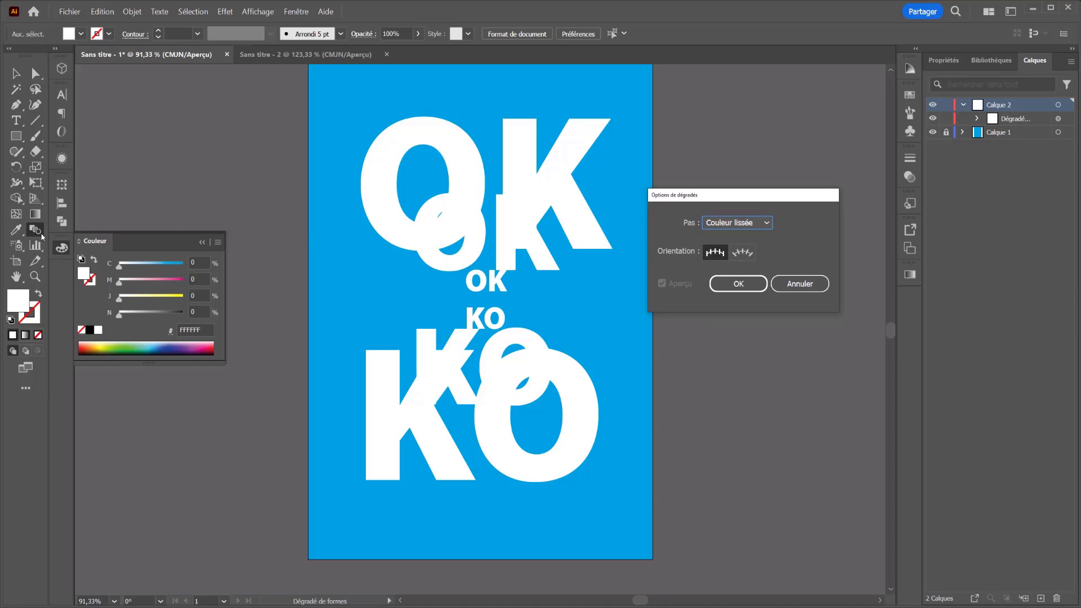
left_click(744, 225)
left_click(727, 252)
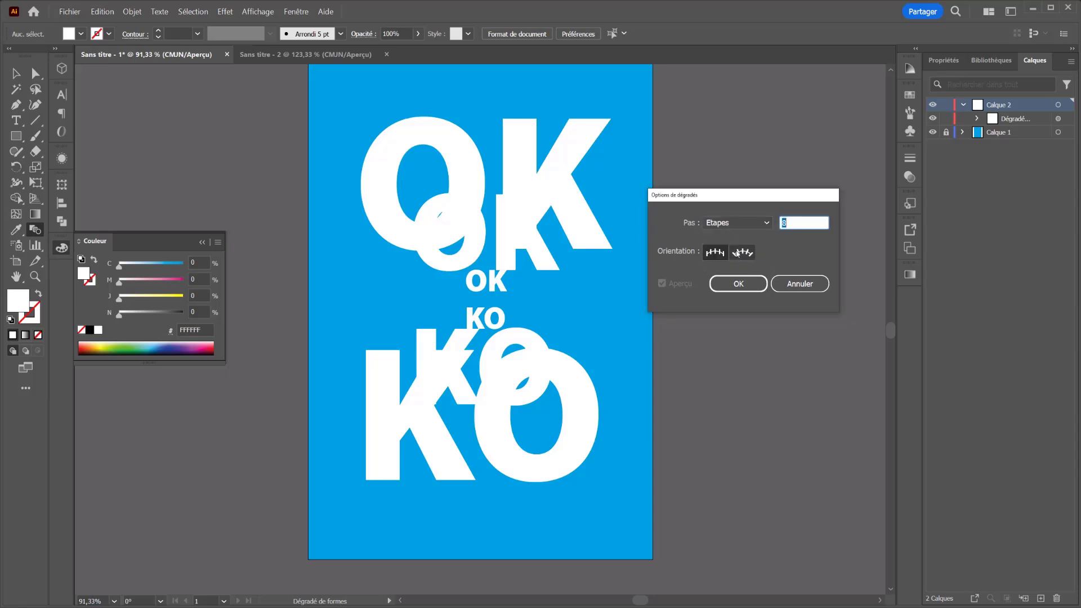
left_click(767, 225)
left_click(730, 266)
left_click(739, 228)
left_click(743, 252)
key("Tab")
left_click(748, 285)
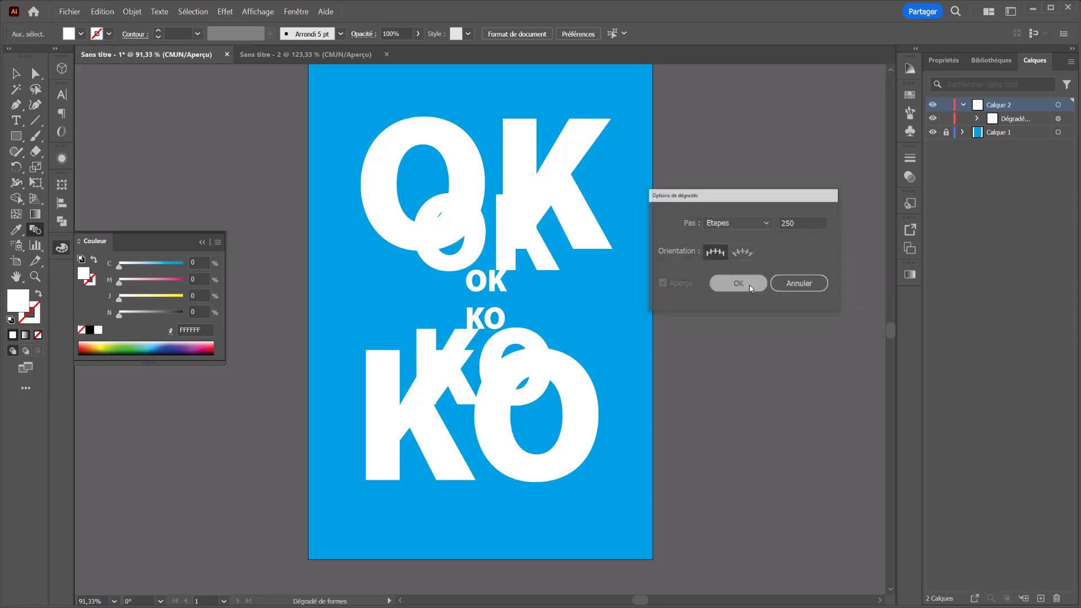
Step: Select the letter blend and set its spacing to Etapes with 250 steps, with the preview enabled
left_click(485, 212)
double_click(35, 230)
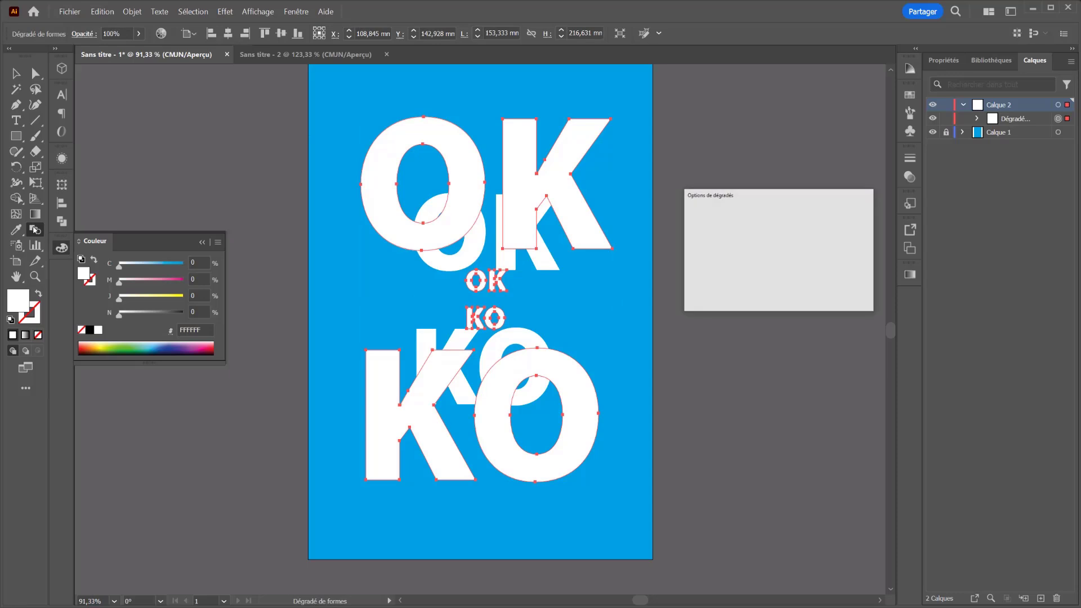
left_click(773, 223)
left_click(770, 252)
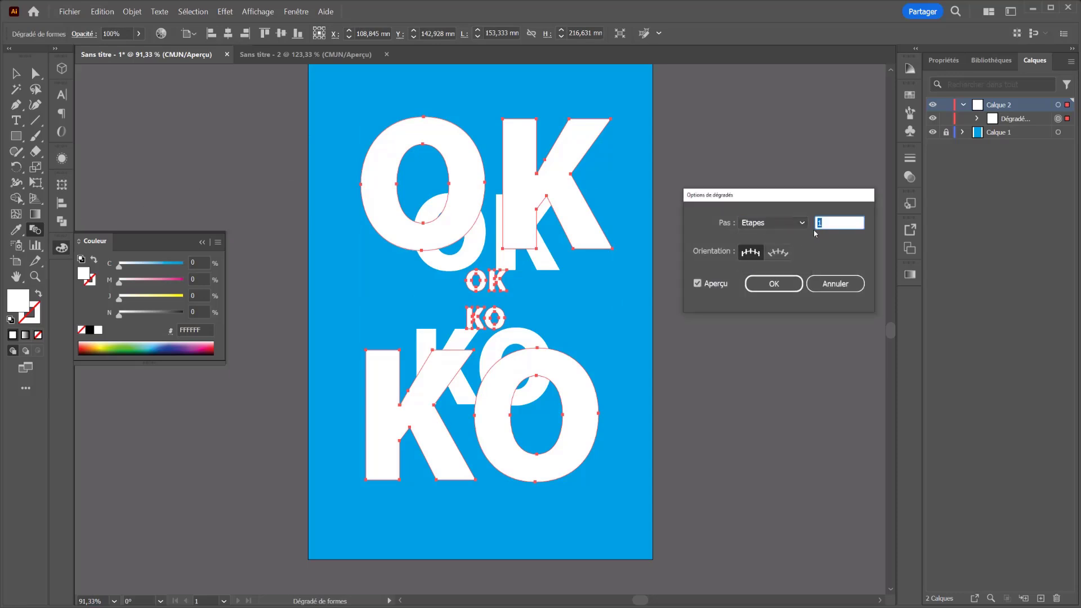
key("Tab")
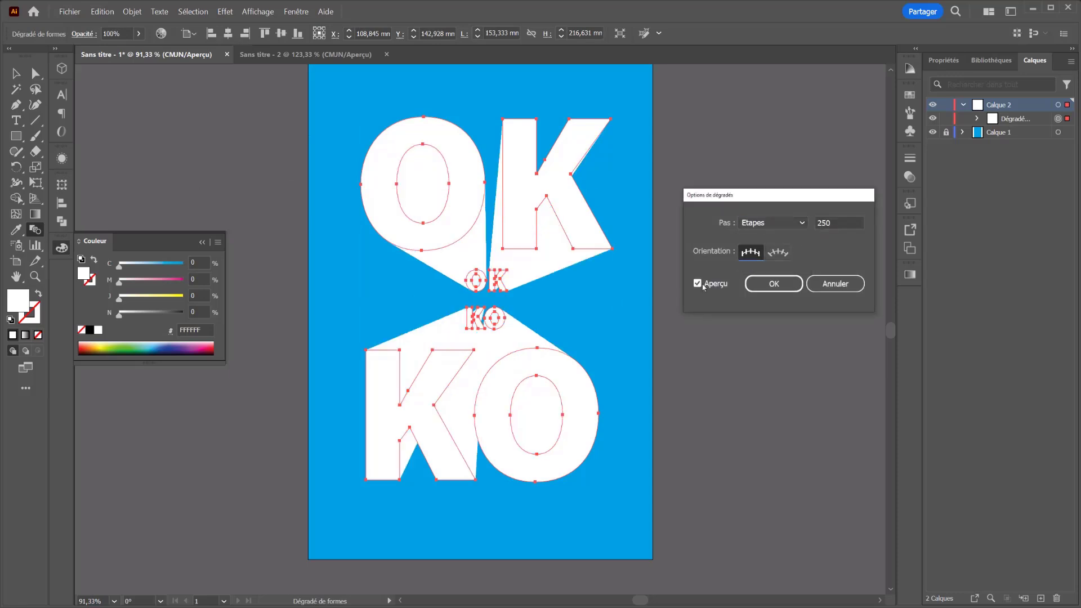
left_click(775, 284)
left_click(34, 73)
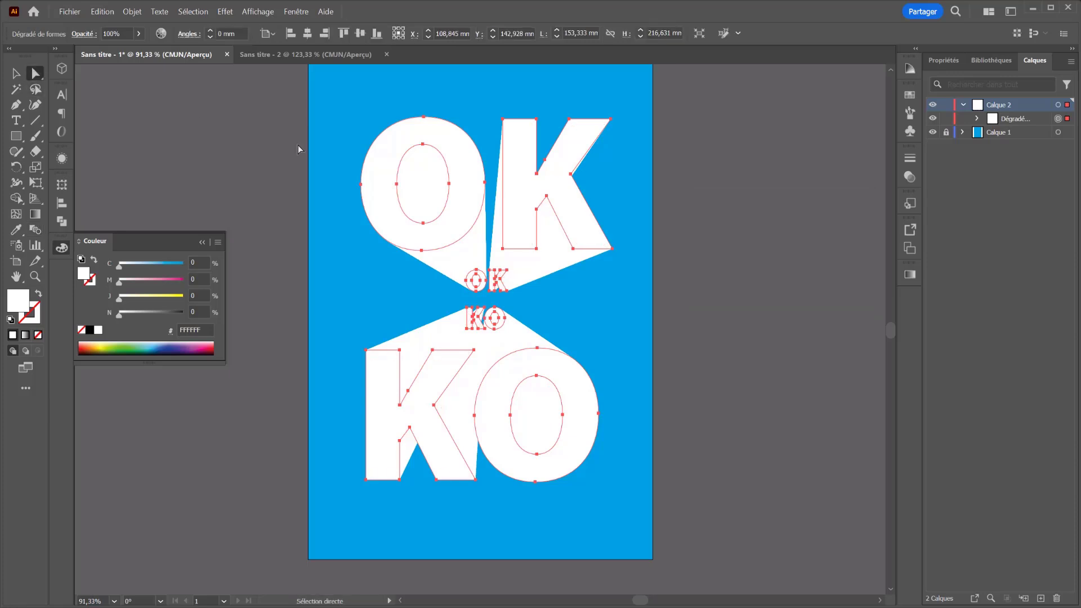
left_click(298, 149)
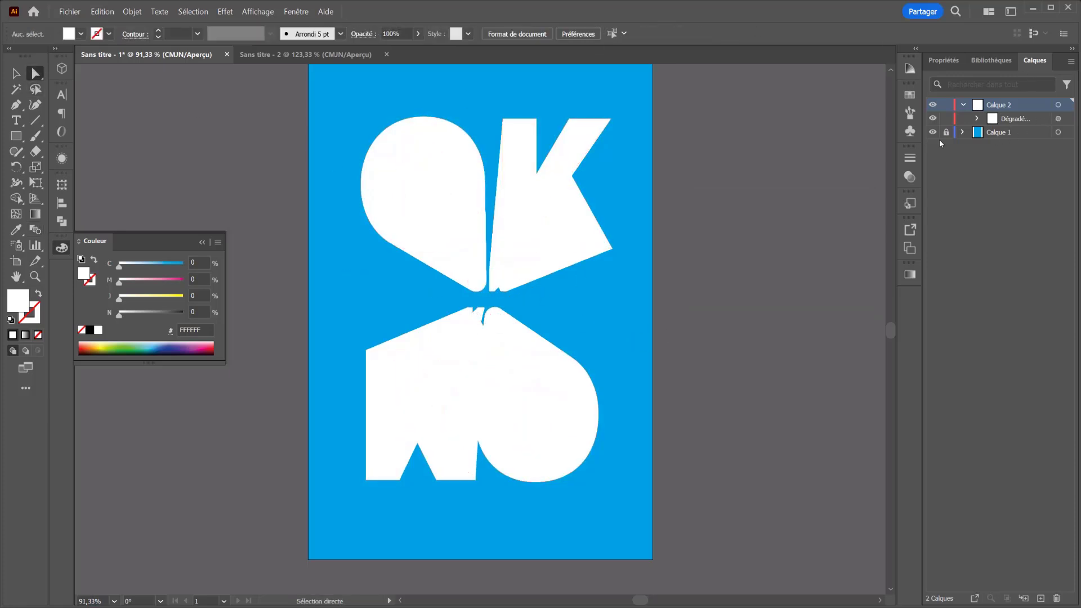
Step: Target the large letter group inside the blend and fill it with grey at 54% black (N)
left_click(977, 119)
left_click(1058, 132)
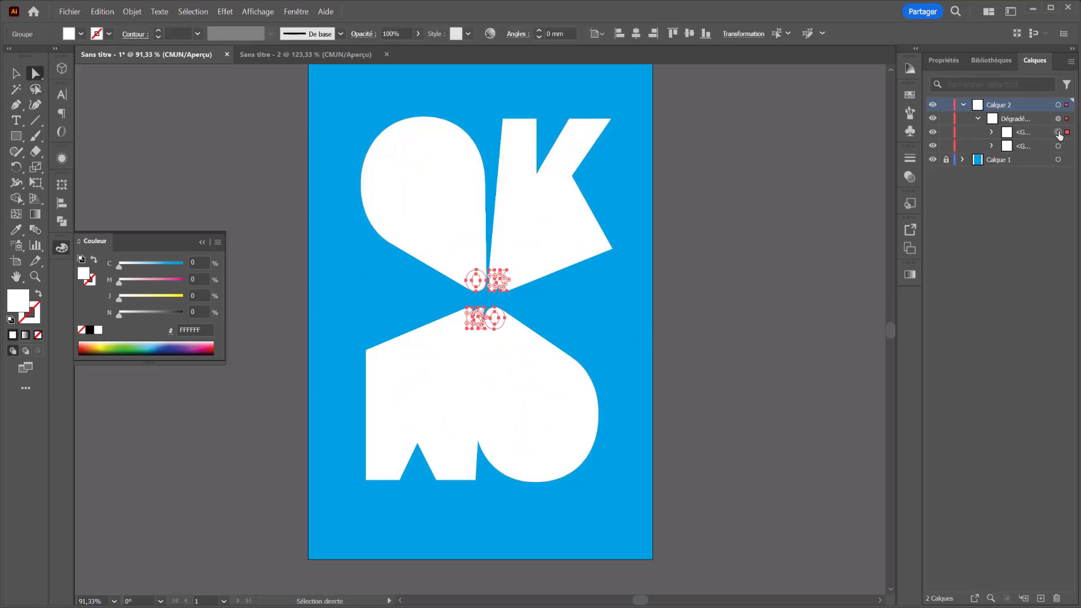
left_click(1058, 146)
left_click_drag(119, 314, 154, 310)
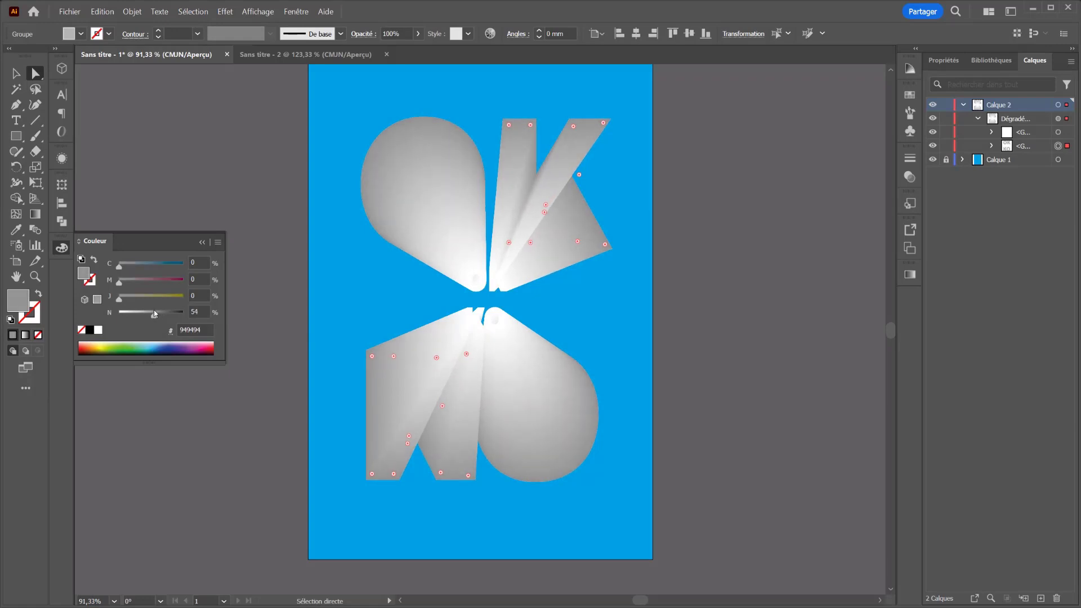
left_click(106, 76)
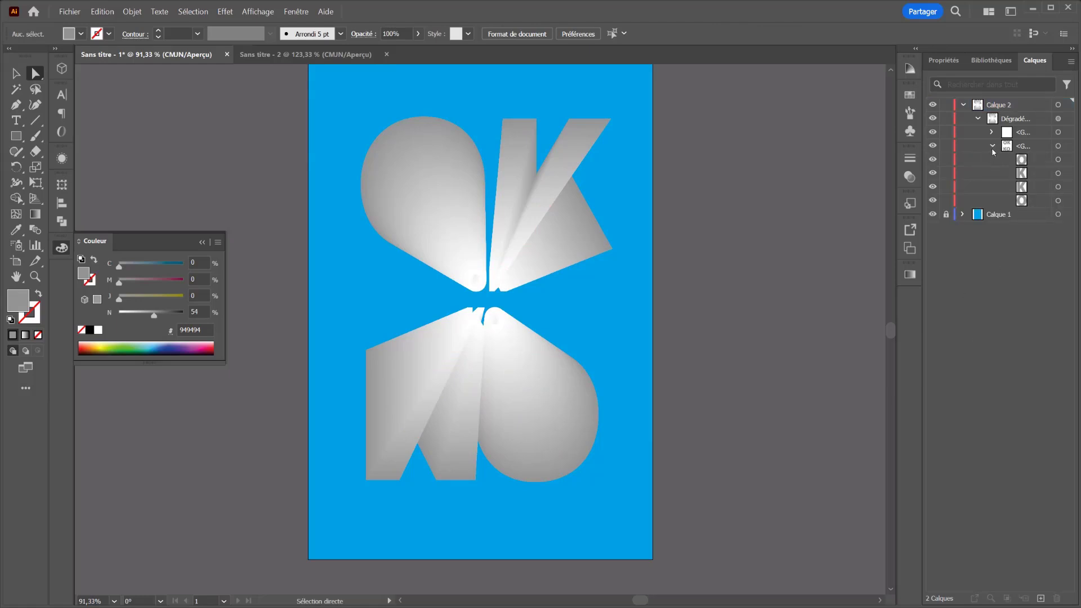
Step: Reorder the blend's groups so the large grey letters sit above the small white ones
left_click(1016, 145)
left_click_drag(1016, 145, 1024, 129)
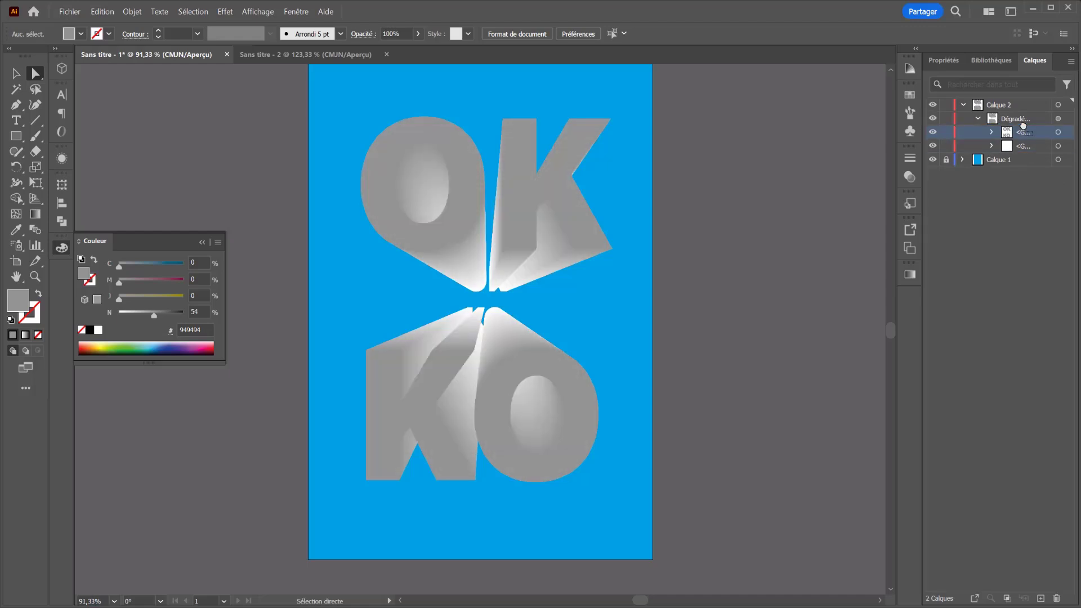
Step: Target the large letter group inside the blend and fill it with dark blue at C 65 and N 69
left_click(1059, 134)
left_click_drag(126, 309, 163, 314)
left_click_drag(158, 267, 161, 268)
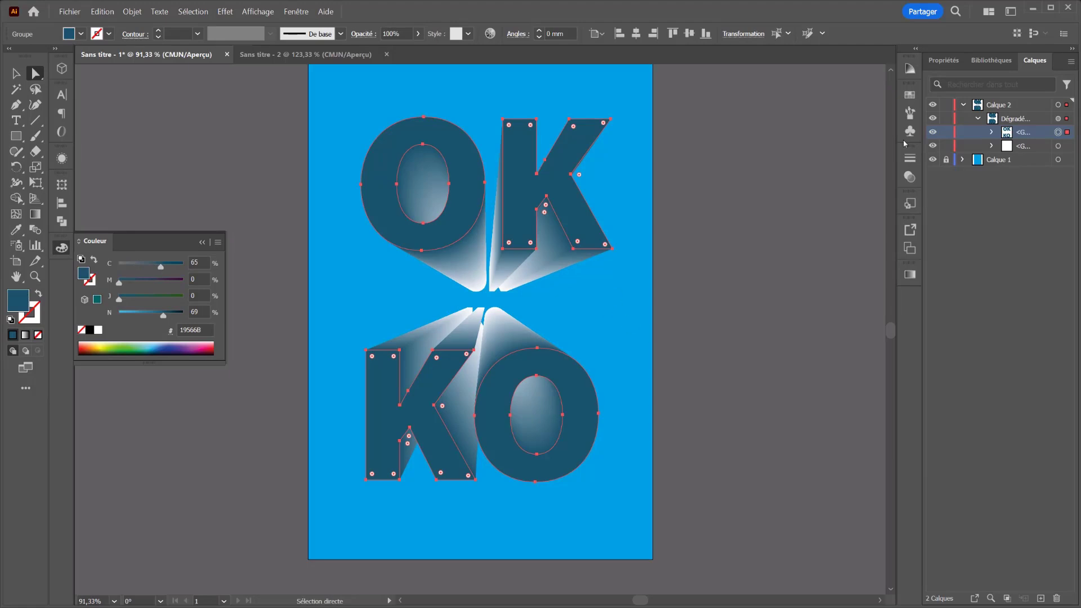
Step: Move the small white letter group slightly up within the blend and enlarge it from its centre to about 77 × 109 mm
left_click(1058, 147)
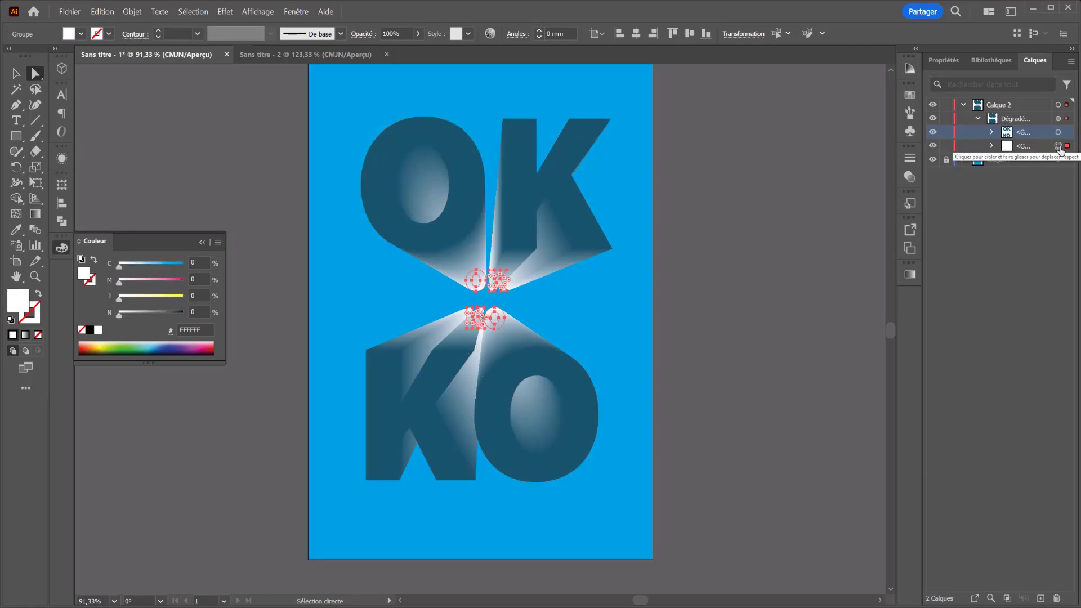
left_click_drag(508, 292, 513, 256)
key("alt")
left_click(16, 74)
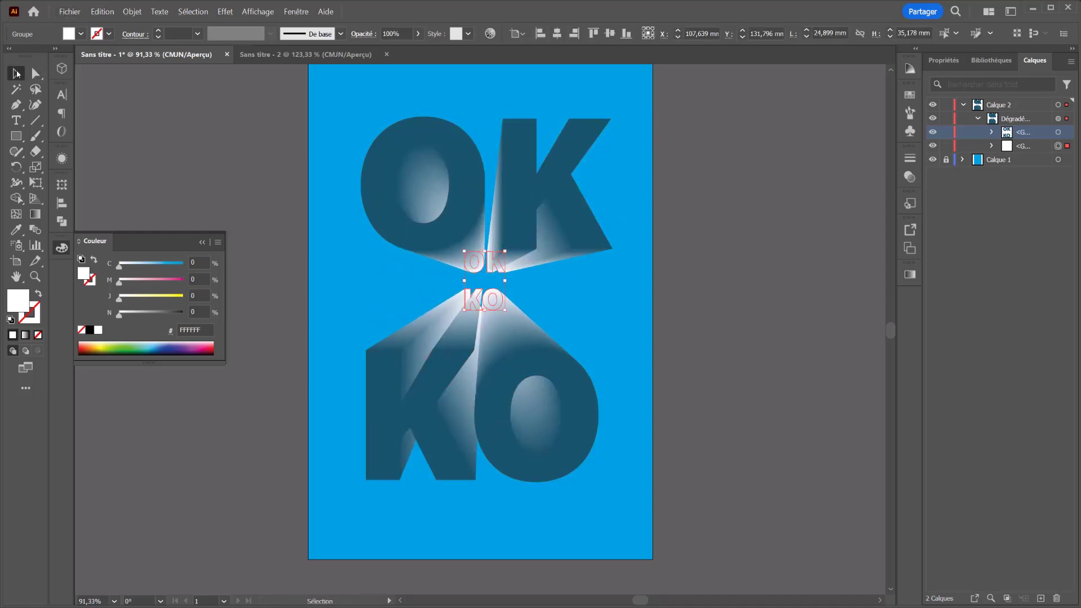
key("alt")
left_click_drag(505, 252, 587, 180)
mouse_move(479, 250)
left_mouse_down()
mouse_move(437, 277)
mouse_move(478, 315)
mouse_move(574, 213)
mouse_move(499, 244)
mouse_move(397, 250)
mouse_move(496, 227)
mouse_move(465, 254)
mouse_move(479, 238)
left_mouse_up()
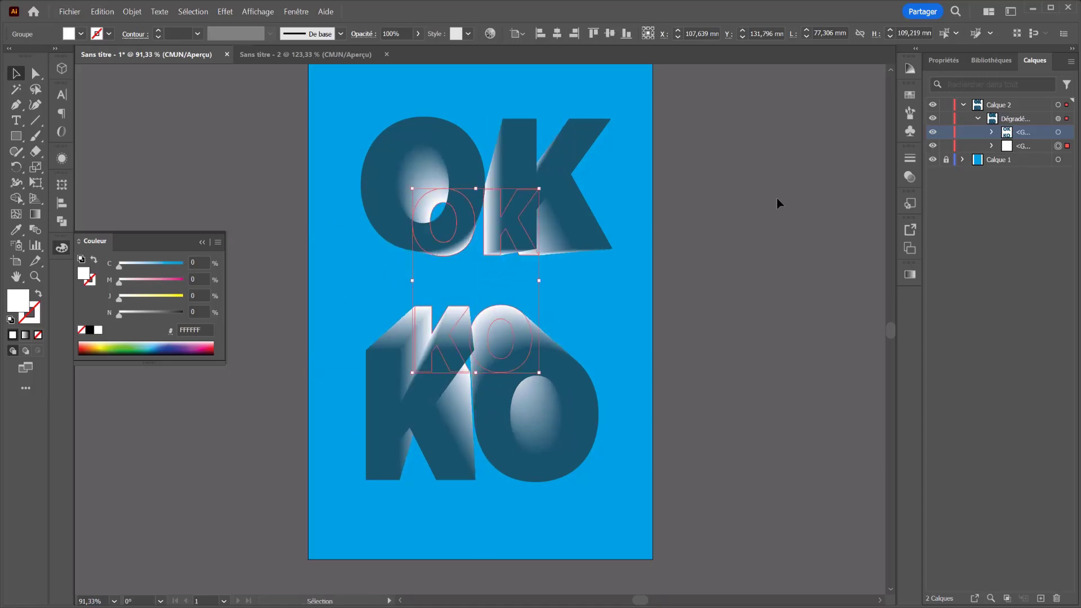
Step: Add a smaller copy of the white letter group, about 52 × 73 mm, at the back of the blend
left_click(1019, 148)
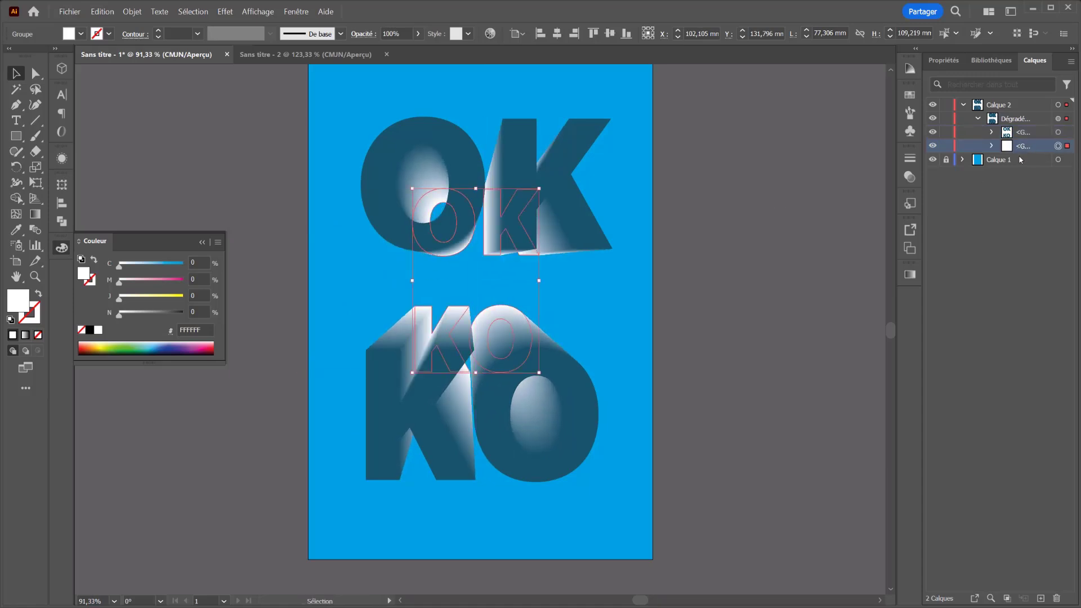
left_click_drag(1011, 151, 1041, 598)
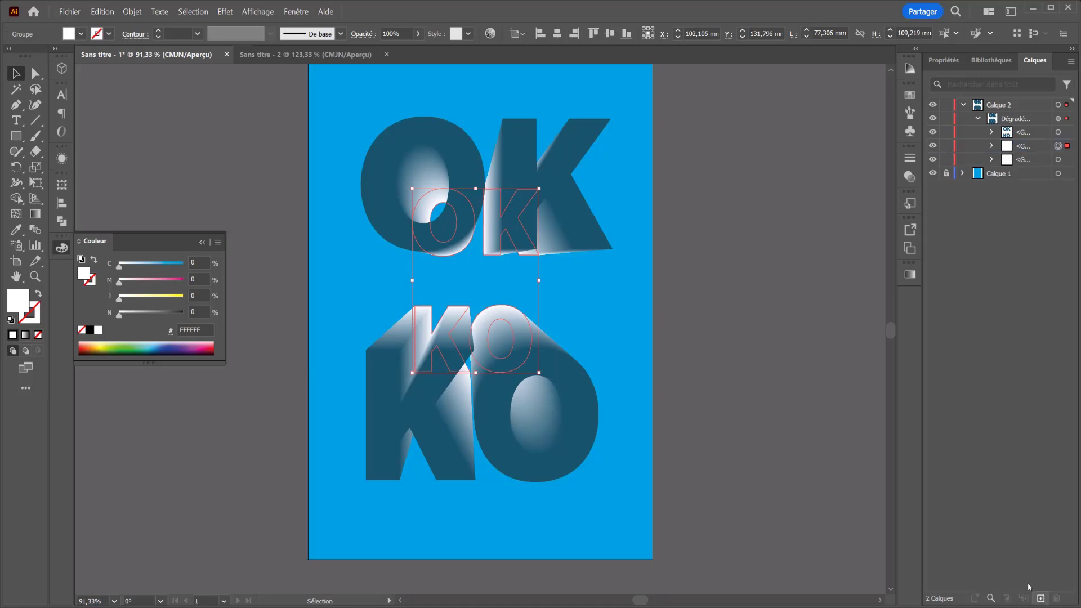
left_click_drag(539, 190, 518, 218)
left_click(1021, 147)
left_click_drag(1021, 148, 1020, 169)
Step: Fill the smallest letter group with red at C 22, M 82, J 63 and N 27
left_click_drag(158, 266, 198, 317)
left_click(136, 314)
left_click(159, 298)
mouse_move(148, 266)
left_mouse_down()
mouse_move(124, 264)
mouse_move(132, 263)
left_mouse_up()
Step: Move the two inner letter groups together down and to the left inside the blend, leaving nothing selected
left_click_drag(490, 248, 511, 221)
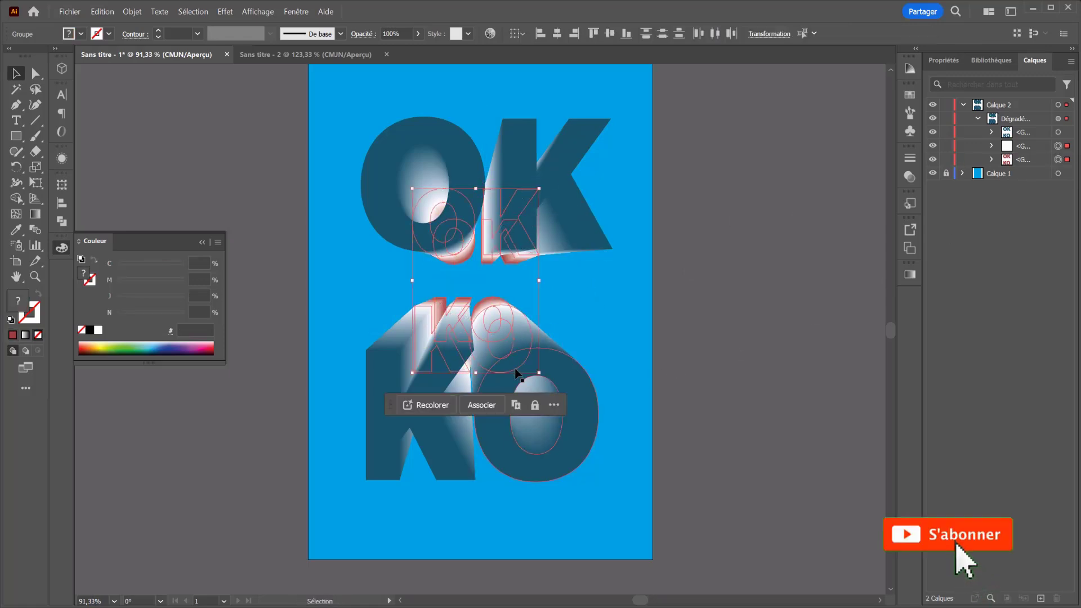
left_click_drag(511, 341, 477, 350)
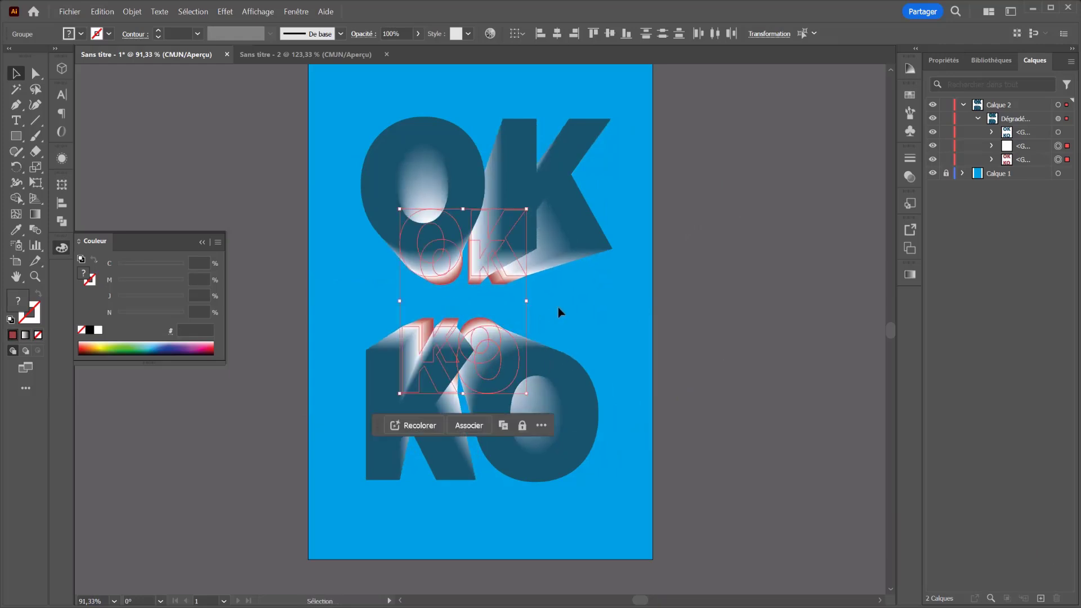
left_click(632, 392)
scroll(634, 376, "up", 3)
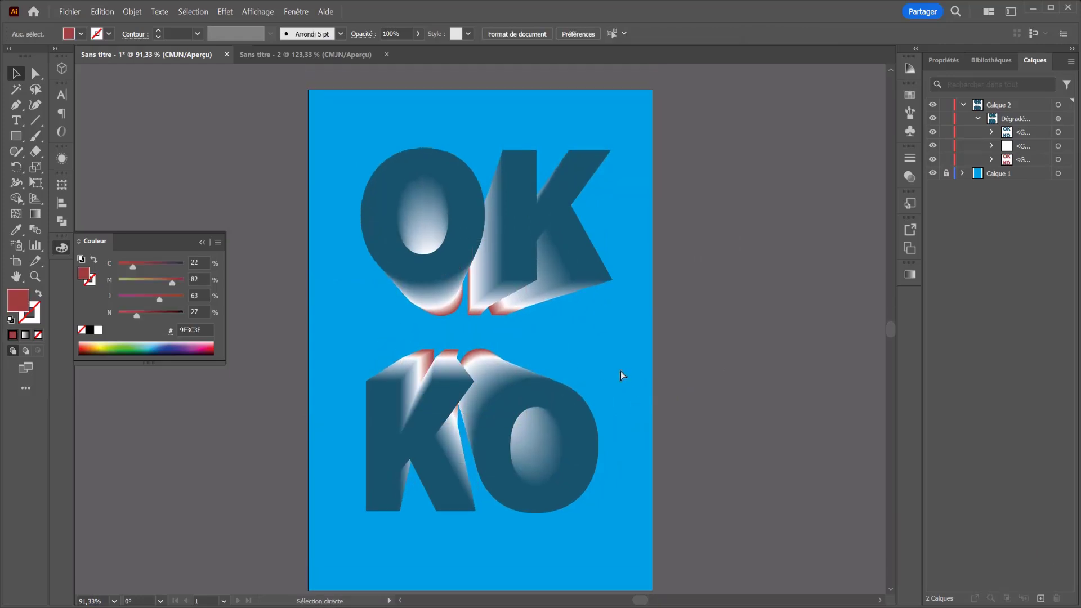
Step: Undo the move of the inner letter groups and the red recolouring of the smallest one
key("ctrl+z")
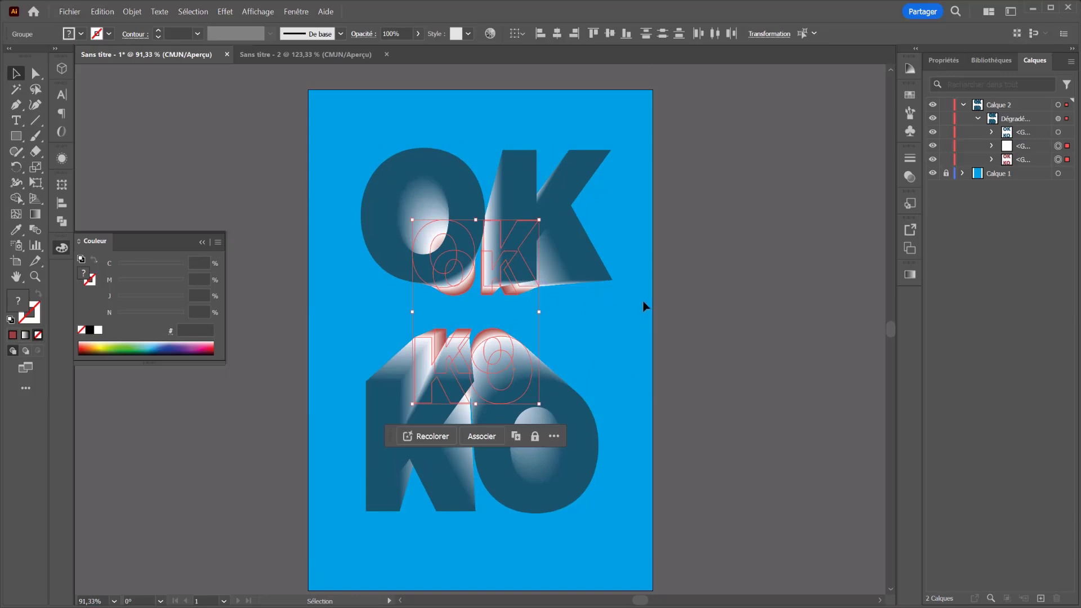
left_click(641, 302)
key("ctrl+z")
key("ctrl+z")
key("ctrl+z")
key("ctrl+z")
key("ctrl+z")
key("ctrl+z")
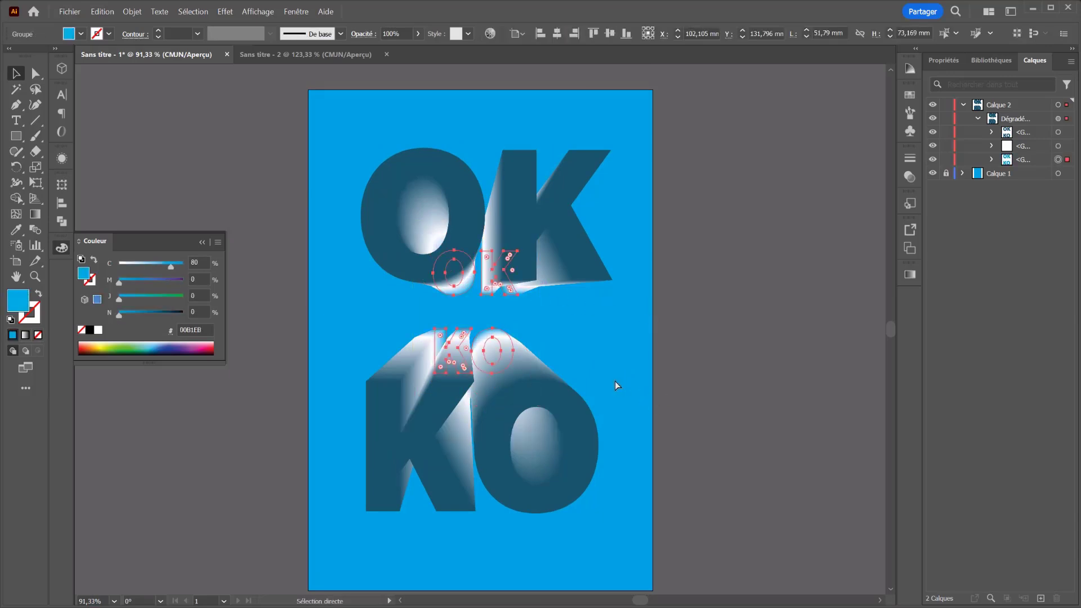
key("ctrl+z")
key("ctrl+z")
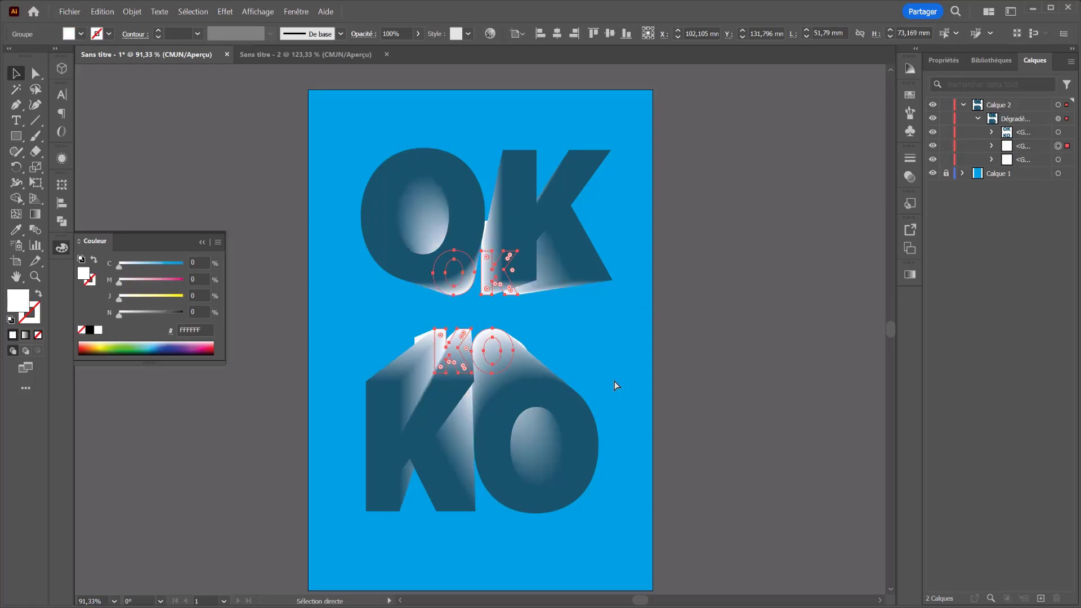
key("ctrl+z")
key("ctrl+z")
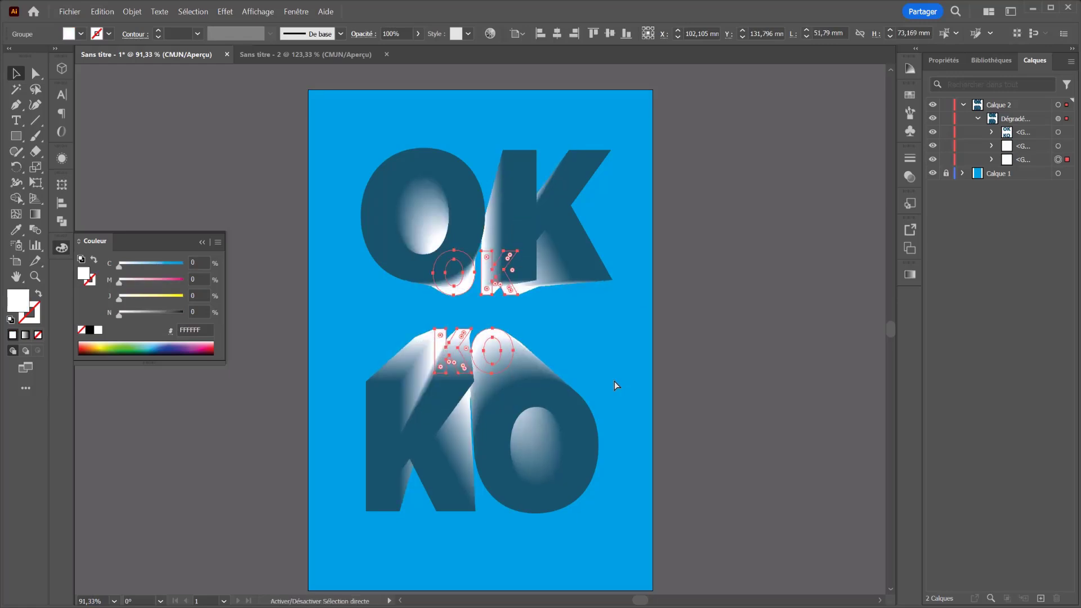
Step: Select the whole OK KO letter blend on the blue background
left_click(564, 352)
scroll(598, 337, "right", 2)
left_click(490, 449)
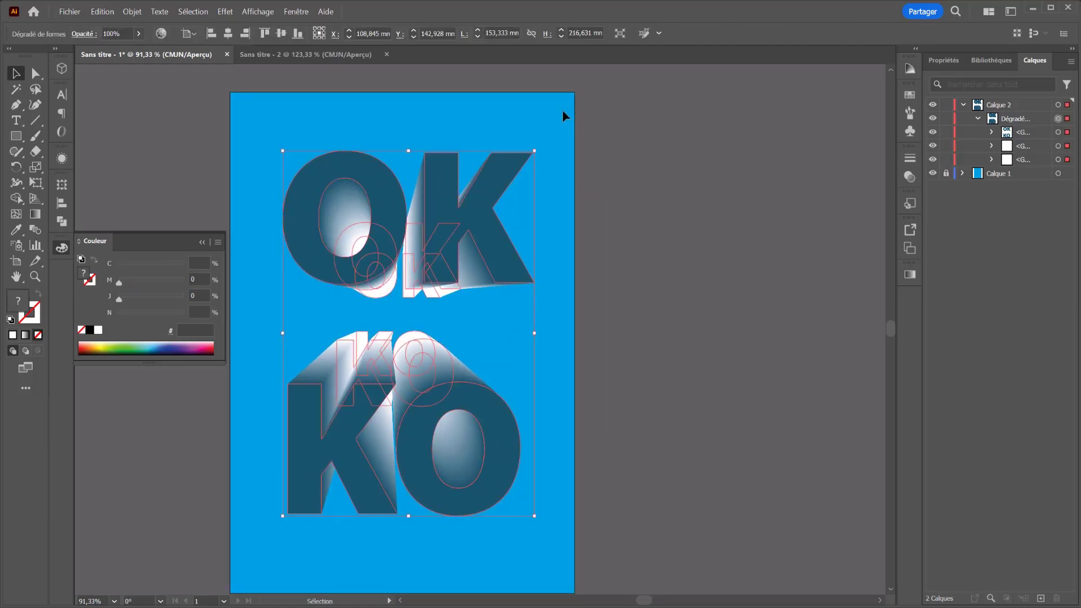